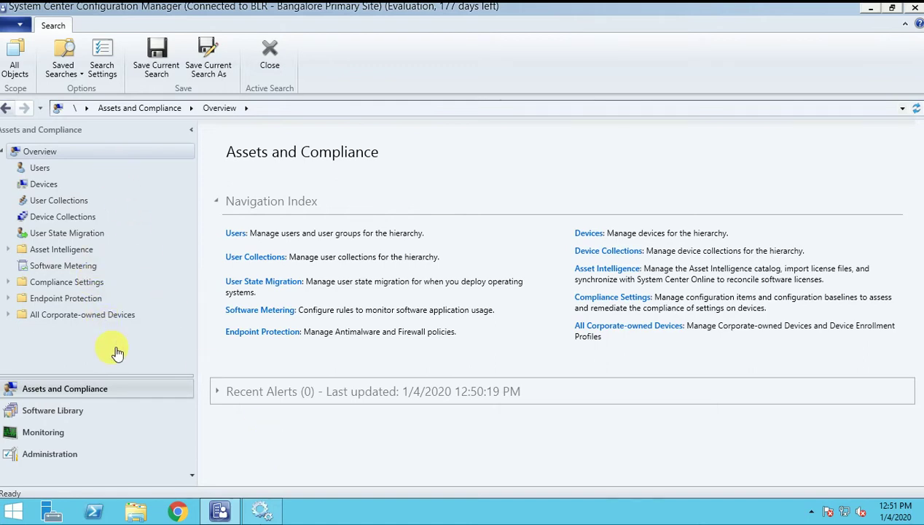
# Step: Show Administration > Site Configuration > Servers and Site System Roles
pyautogui.click(59, 454)
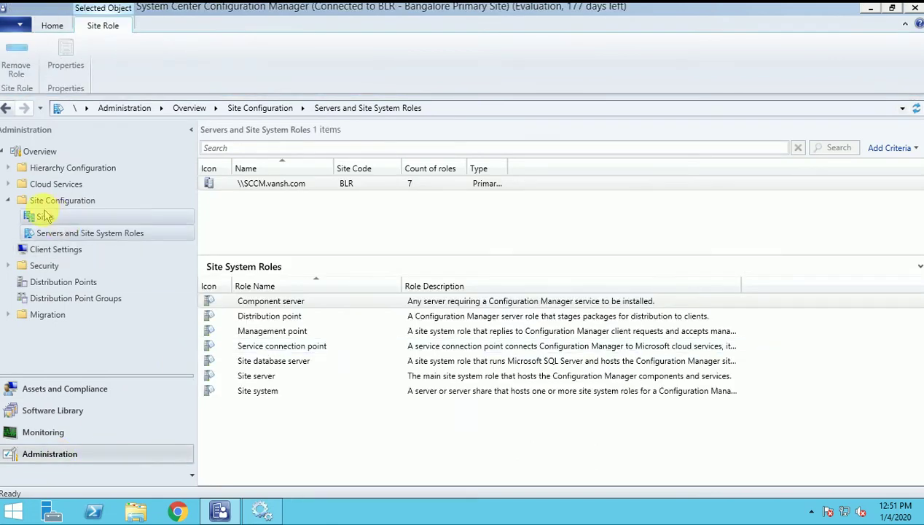
pyautogui.click(6, 201)
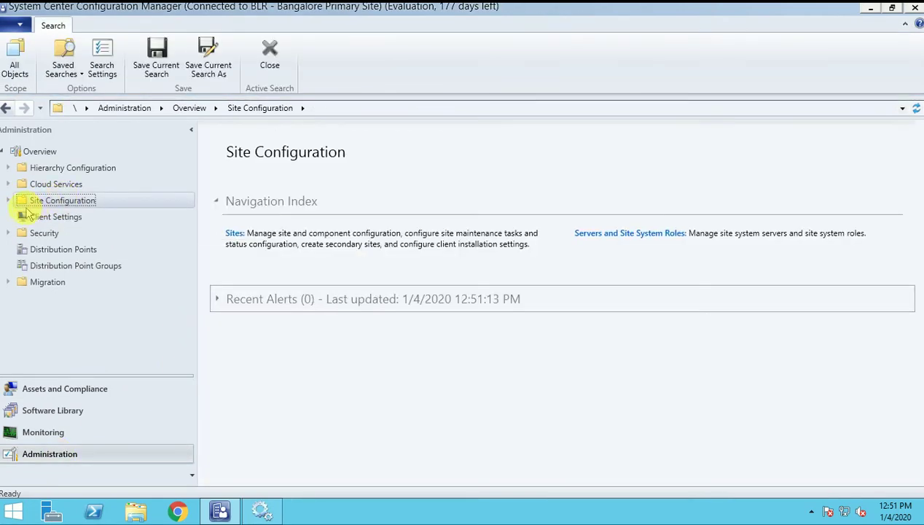
pyautogui.click(7, 201)
pyautogui.click(45, 217)
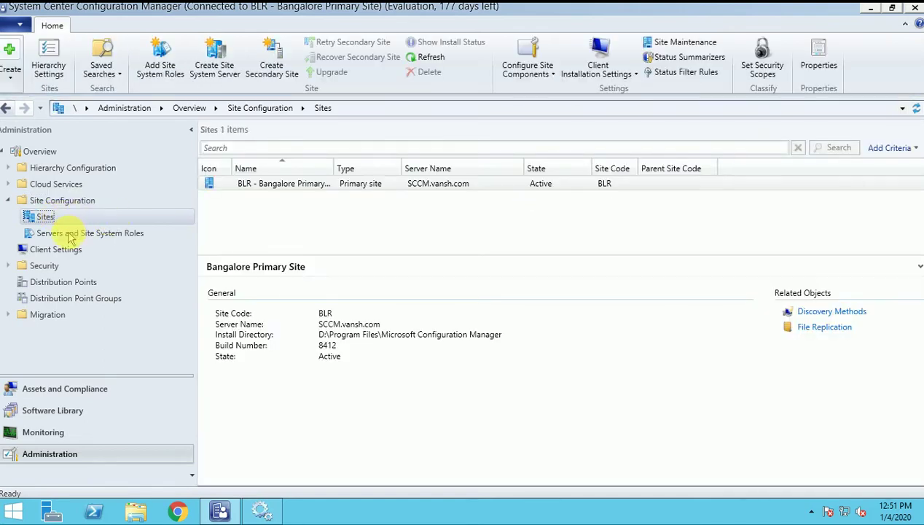
pyautogui.click(71, 237)
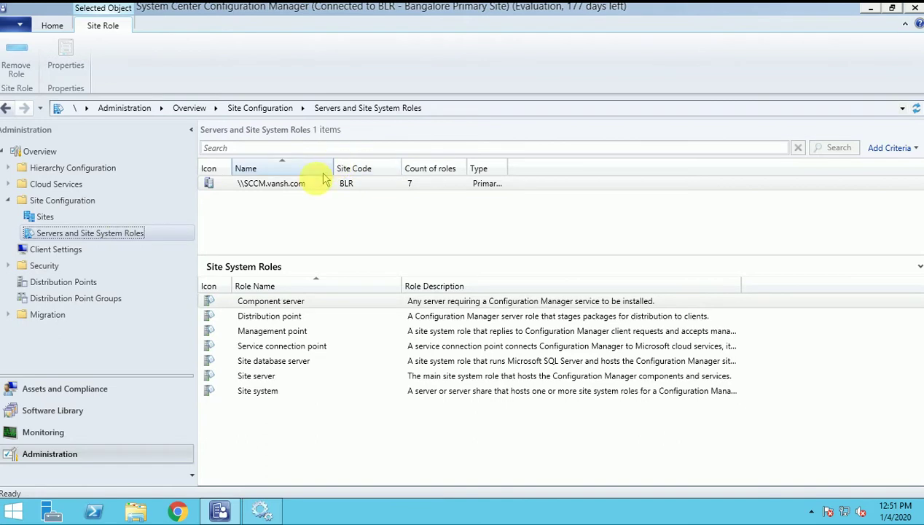
# Step: Bring up the actions menu for the SCCM.vansh.com server
pyautogui.click(256, 186)
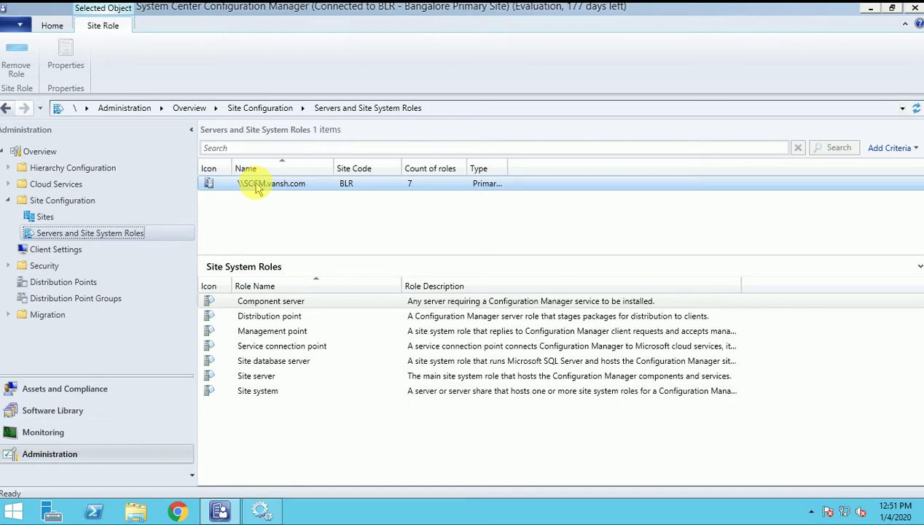
pyautogui.rightClick(257, 187)
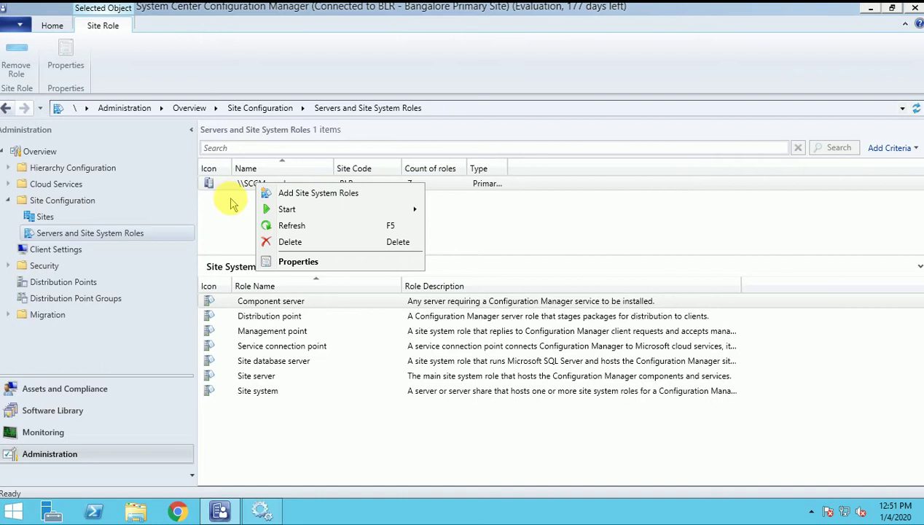
pyautogui.click(232, 204)
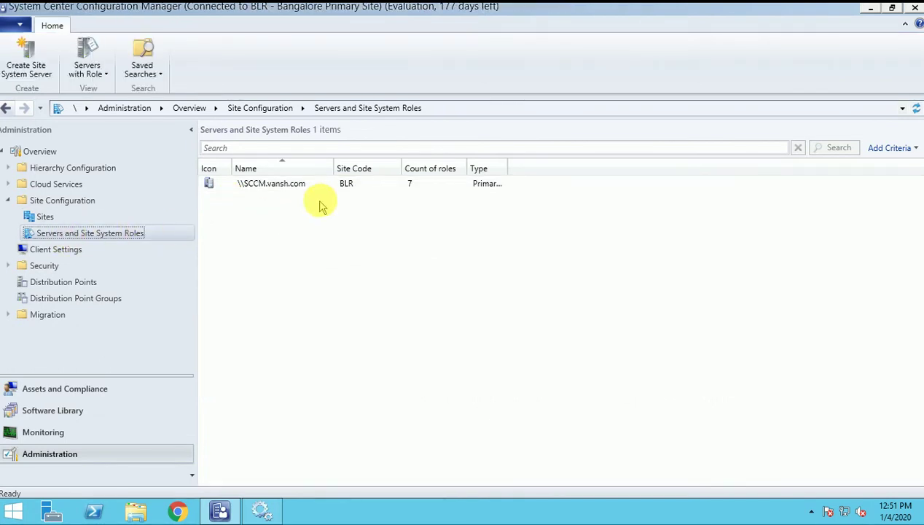
pyautogui.click(282, 185)
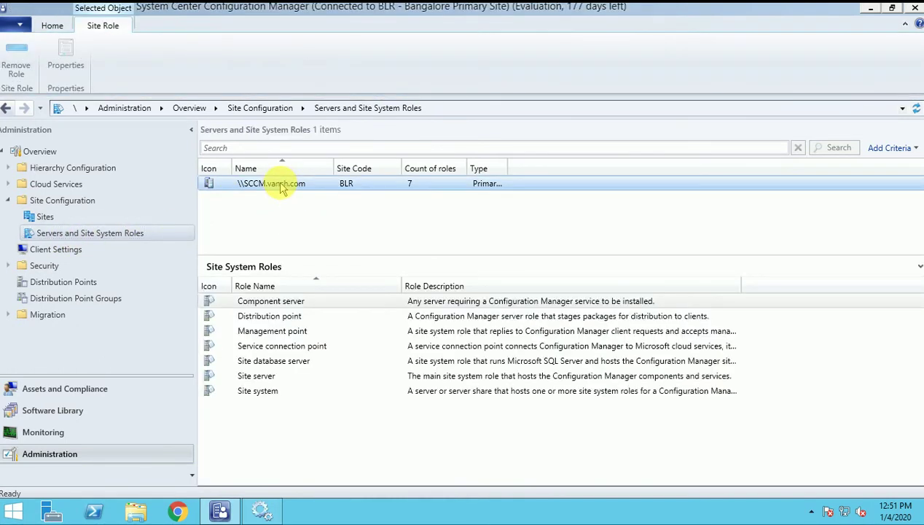
pyautogui.rightClick(283, 187)
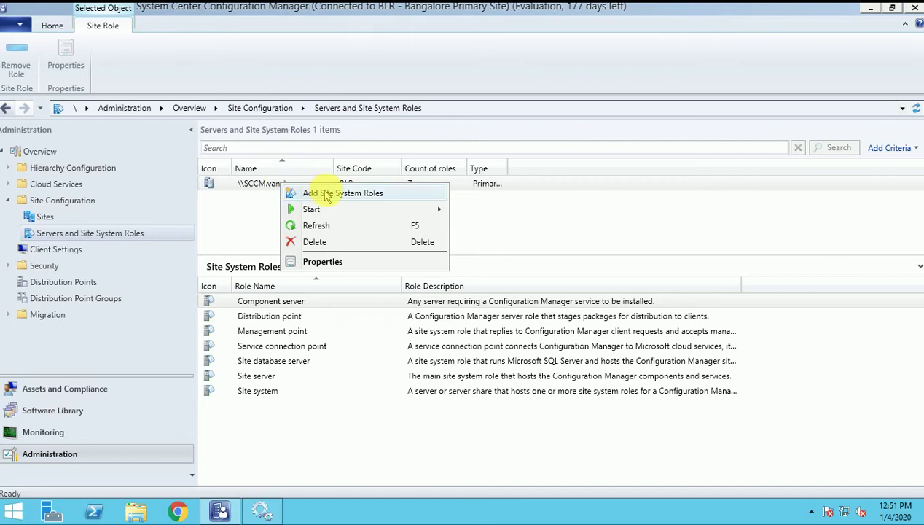
# Step: Start Add Site System Roles, keep default general and proxy settings, and tick Software update point
pyautogui.click(347, 196)
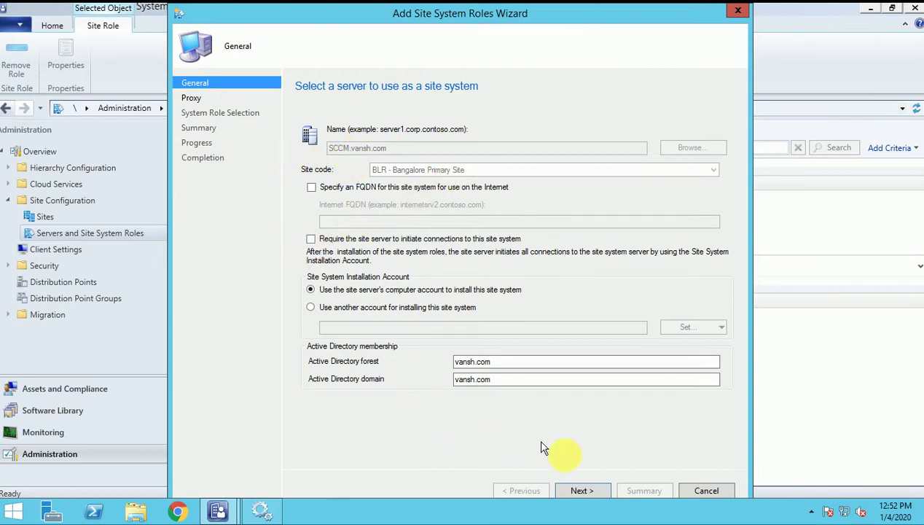
pyautogui.click(585, 491)
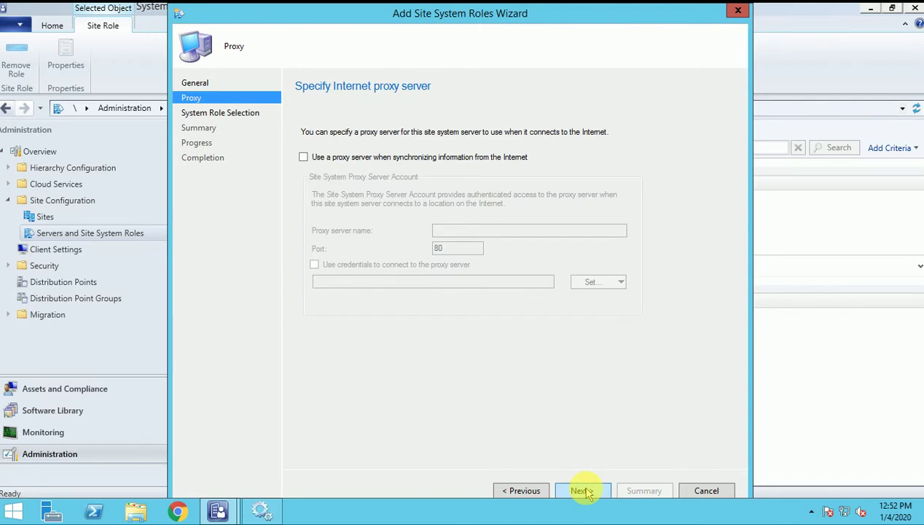
pyautogui.click(583, 490)
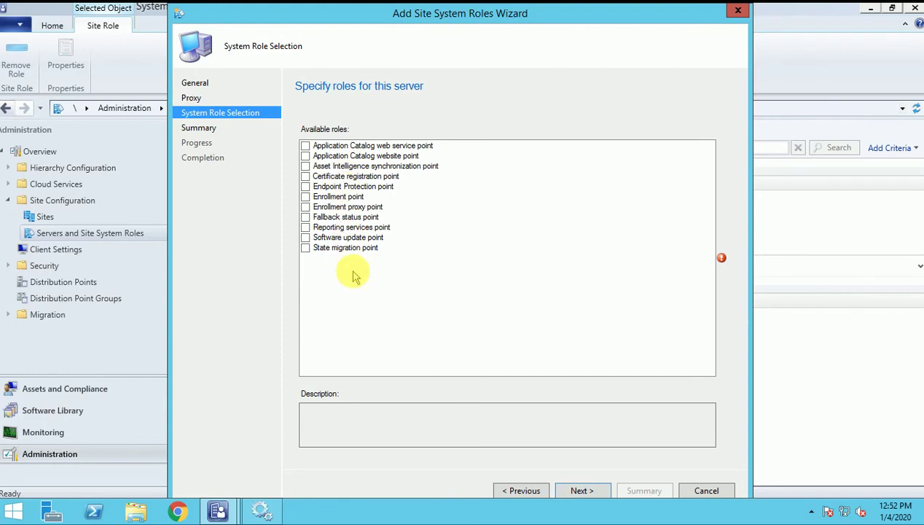
pyautogui.click(305, 237)
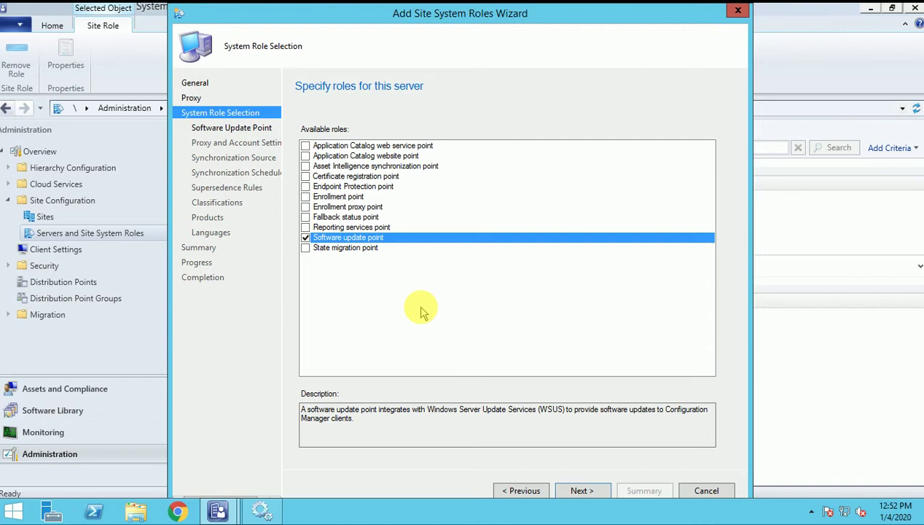
# Step: Set the software update point to WSUS ports 8530 and 8531 for client communication
pyautogui.click(580, 490)
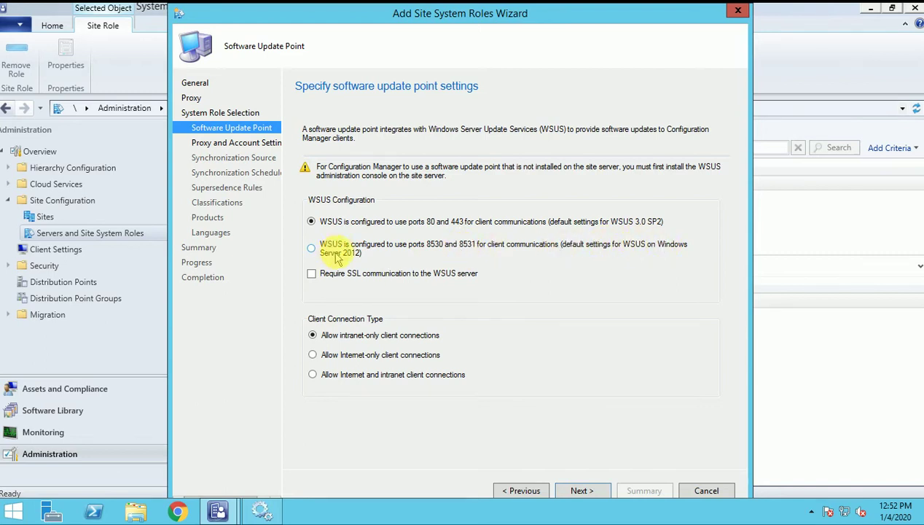
pyautogui.click(384, 246)
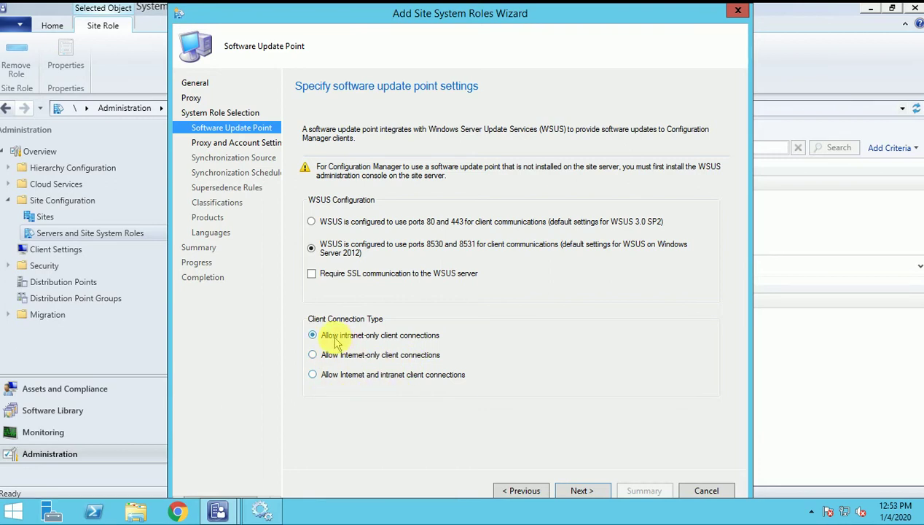
pyautogui.click(581, 491)
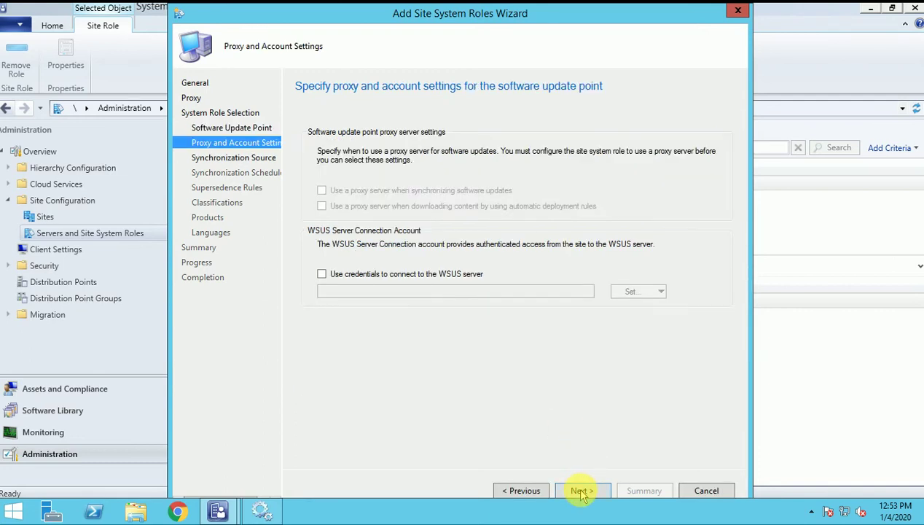
# Step: Keep default proxy and account settings and Microsoft Update as the synchronization source
pyautogui.click(581, 491)
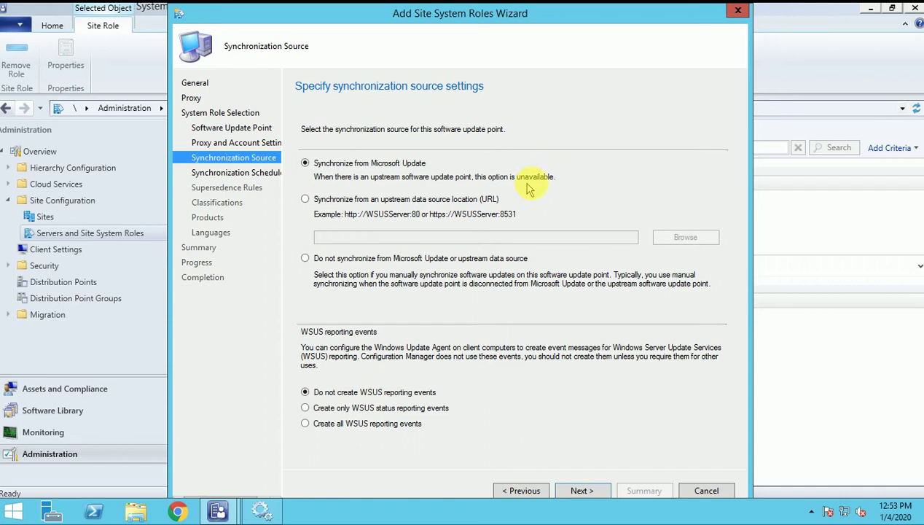
pyautogui.click(581, 493)
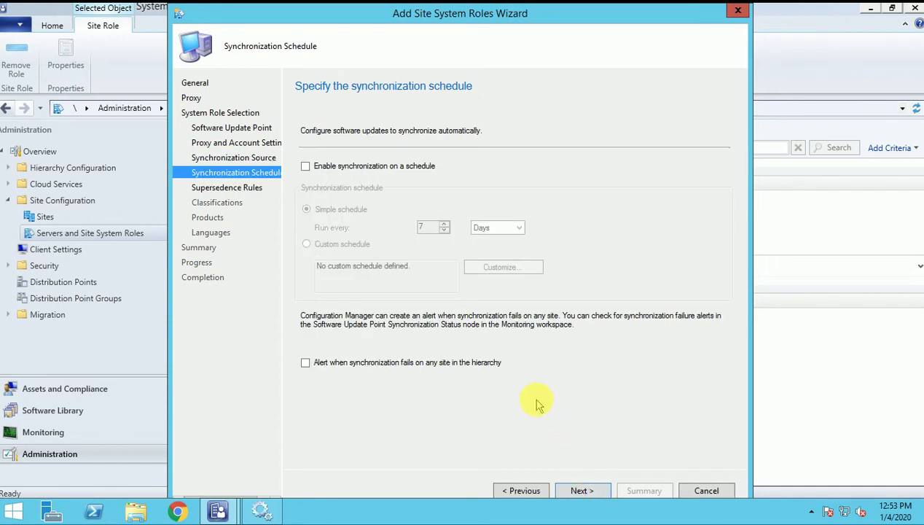
# Step: Enable scheduled synchronization running every 3 days
pyautogui.click(364, 174)
pyautogui.write('3')
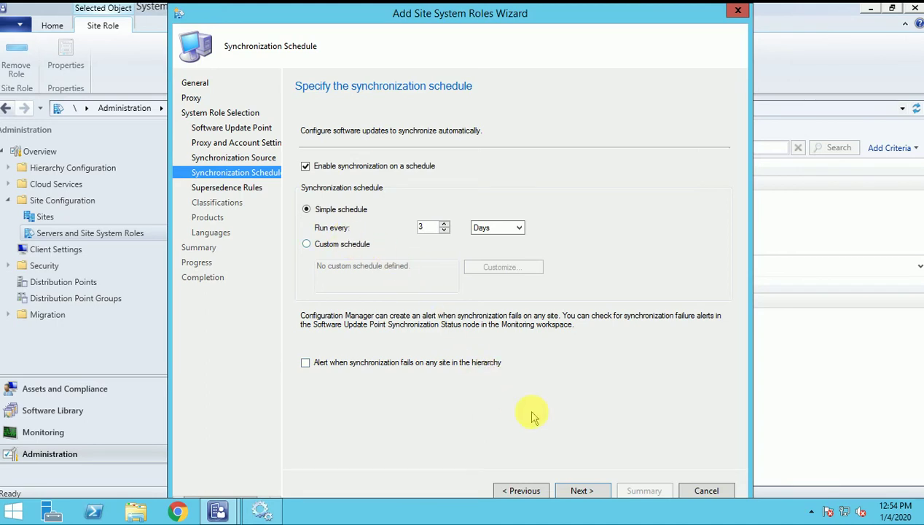
pyautogui.click(581, 492)
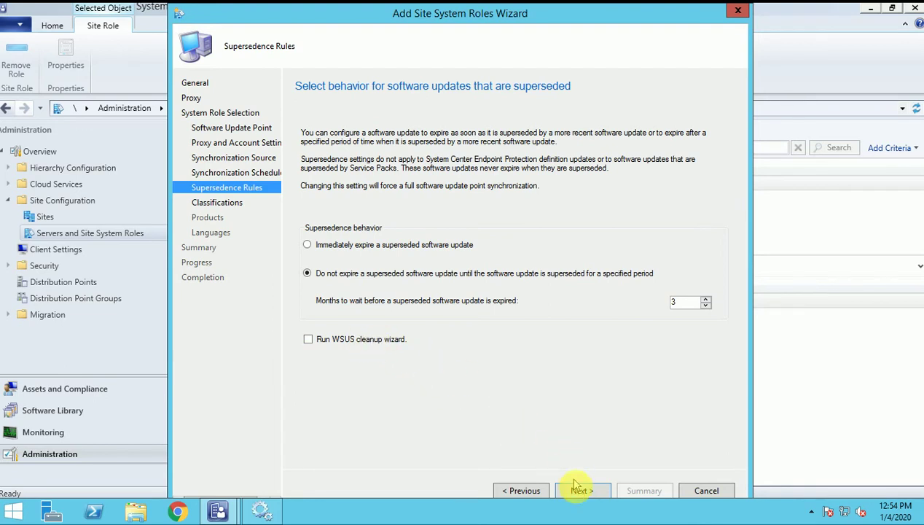
# Step: Keep default supersedence rules and remove Service Packs from the update classifications
pyautogui.click(581, 491)
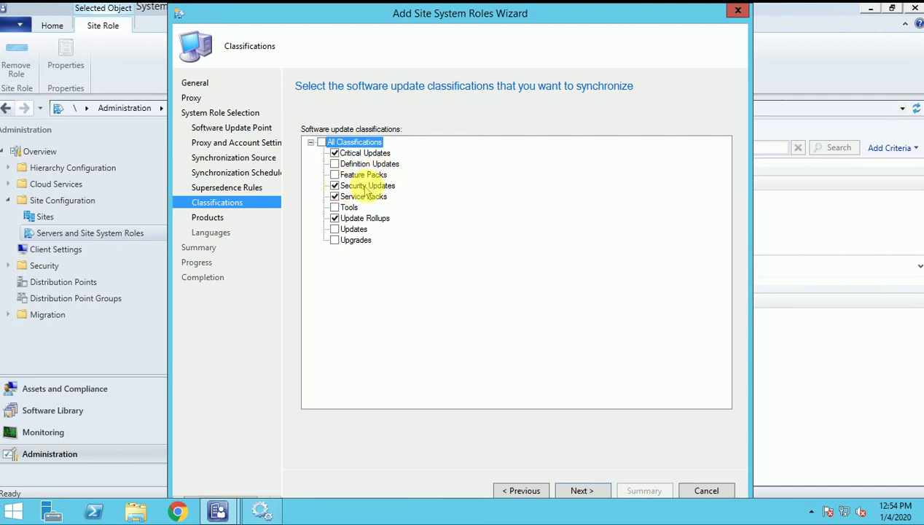
pyautogui.click(334, 197)
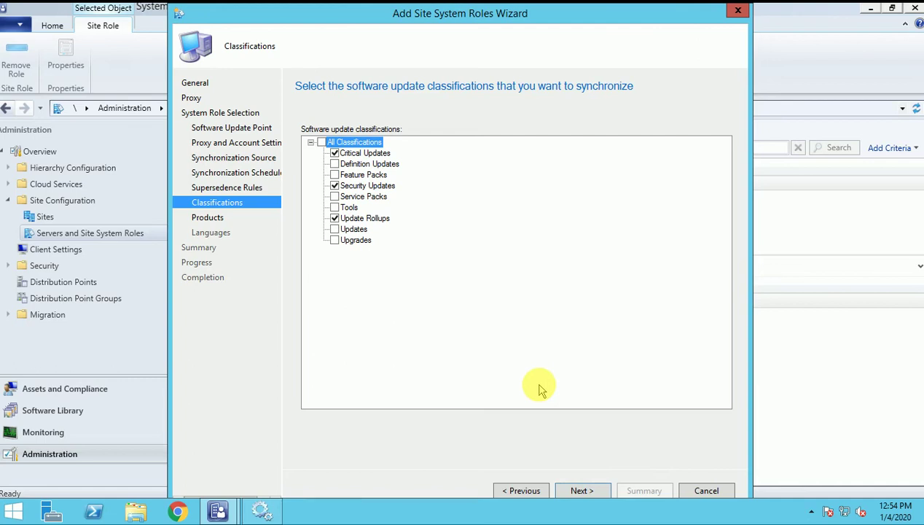
pyautogui.click(576, 490)
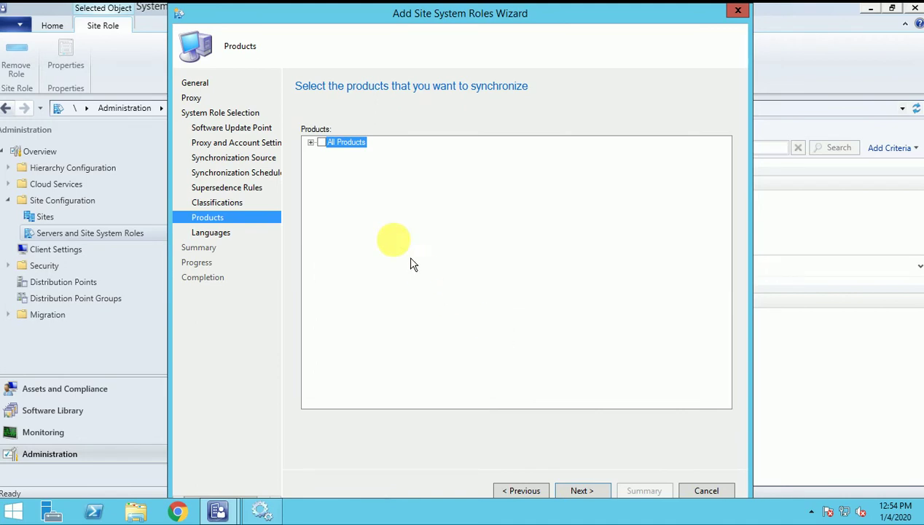
# Step: Expand Microsoft > Windows products, untick Windows 8 and Windows Defender, tick Windows Embedded Standard 7
pyautogui.click(311, 142)
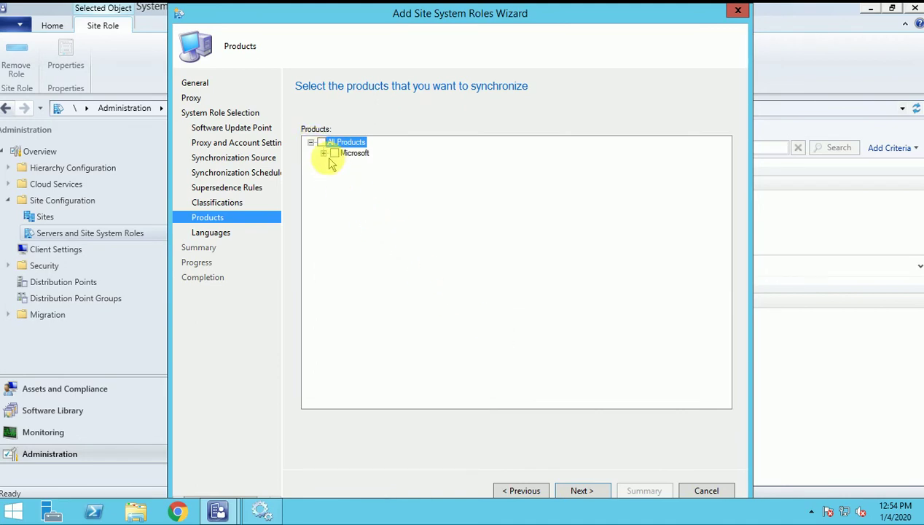
pyautogui.click(323, 154)
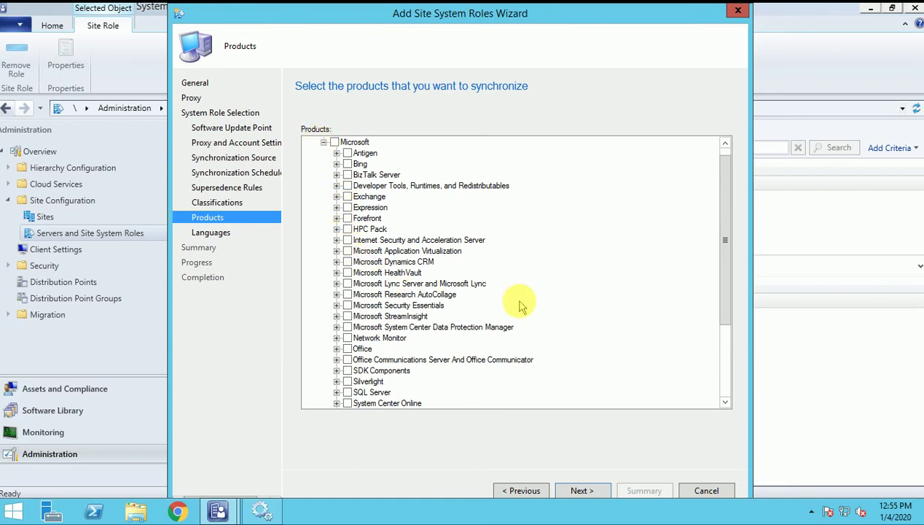
pyautogui.moveTo(726, 251); pyautogui.dragTo(727, 341)
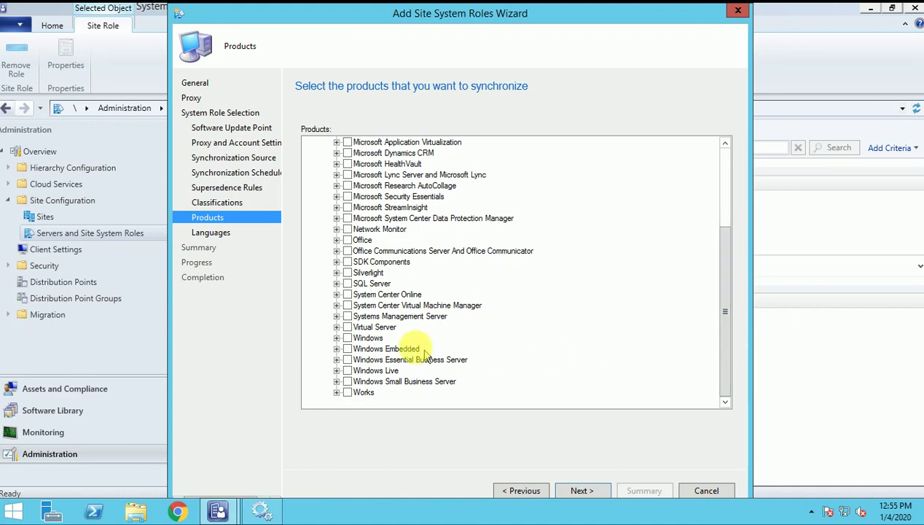
pyautogui.click(337, 338)
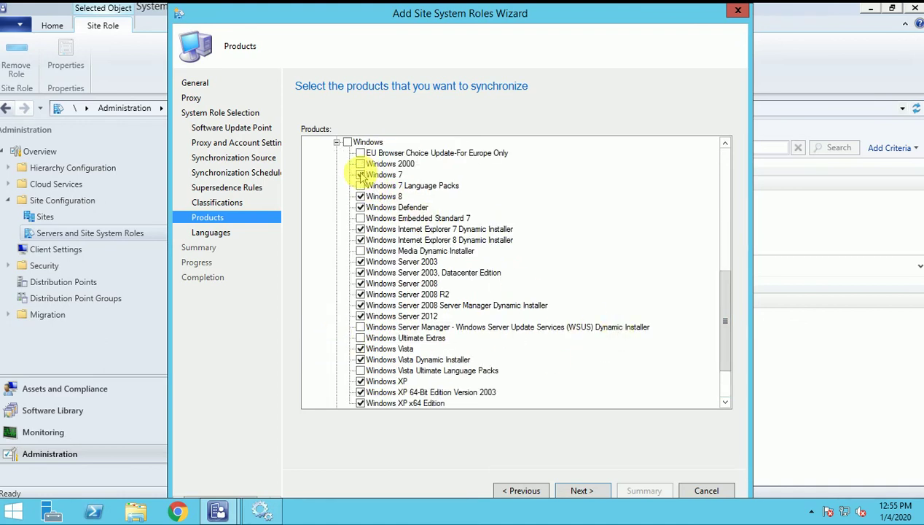
pyautogui.click(360, 197)
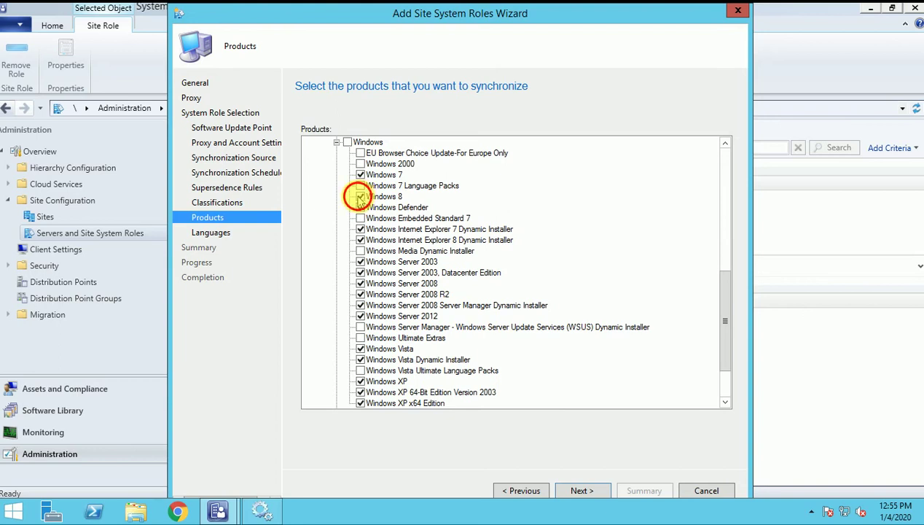
pyautogui.click(360, 207)
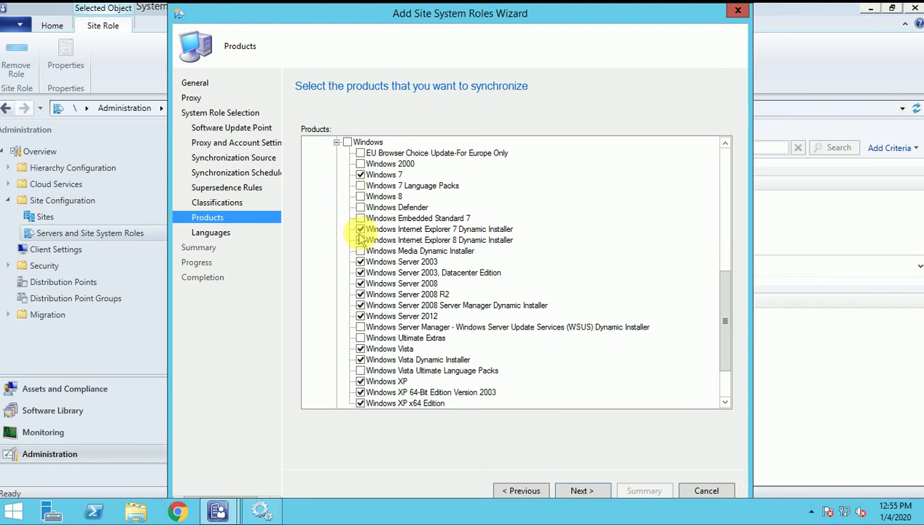
pyautogui.click(360, 218)
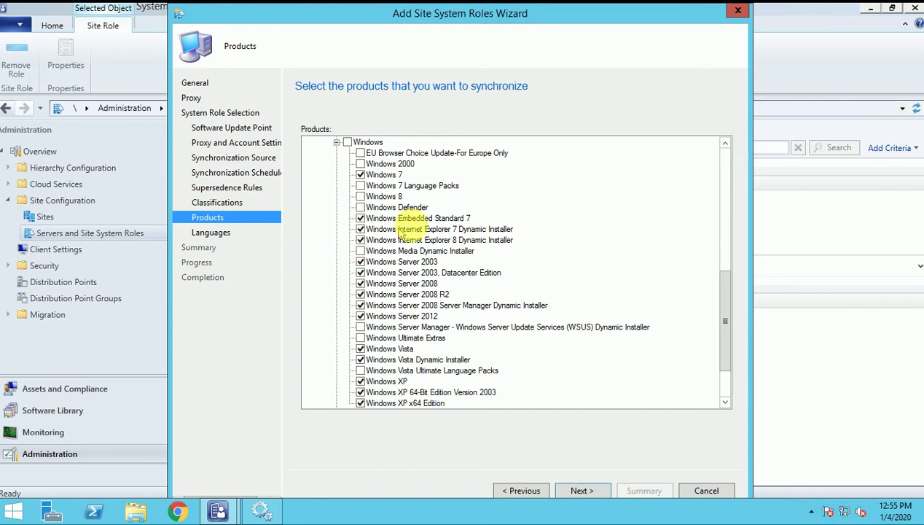
# Step: Untick Windows Server 2003, Server 2008, Server Manager installer, Vista and XP products
pyautogui.click(360, 261)
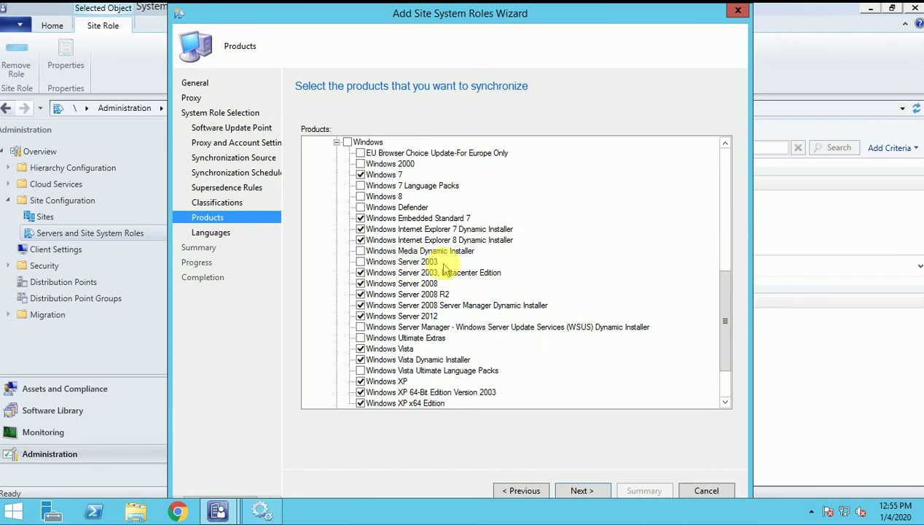
pyautogui.click(360, 273)
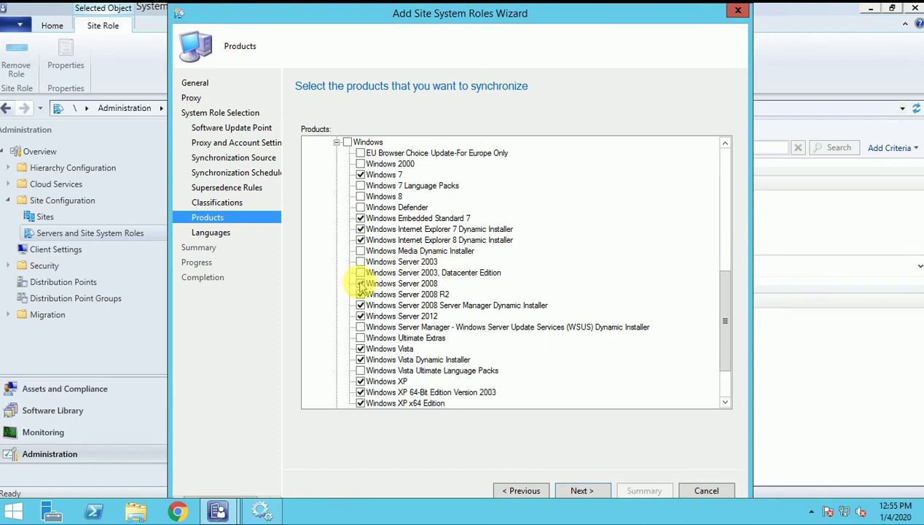
pyautogui.click(360, 284)
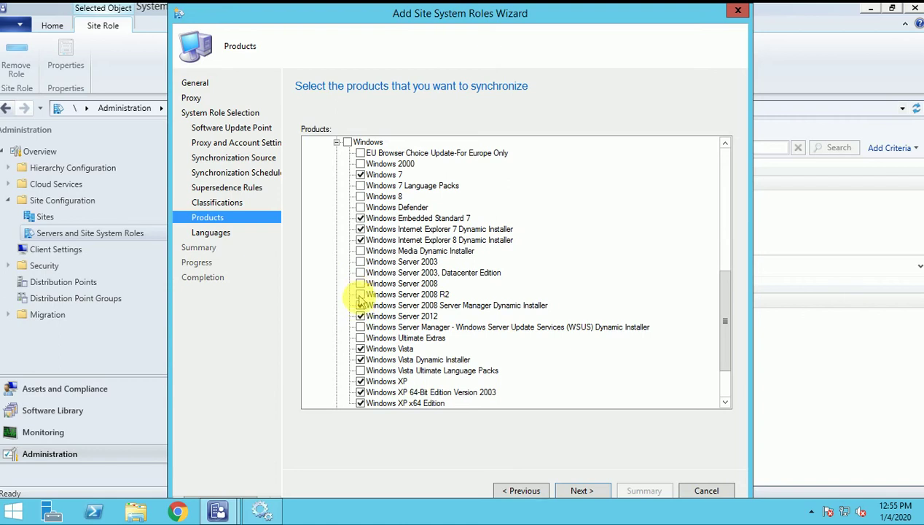
pyautogui.click(360, 306)
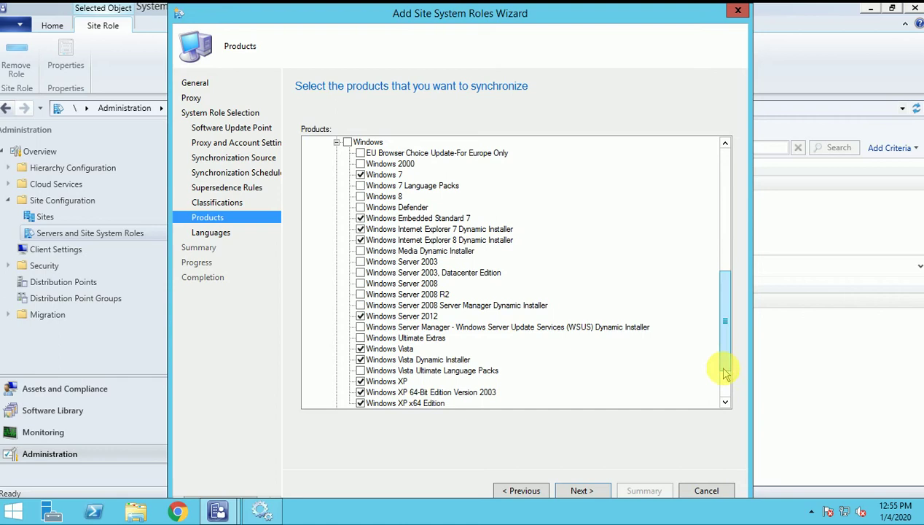
pyautogui.scroll(-2, 724, 373)
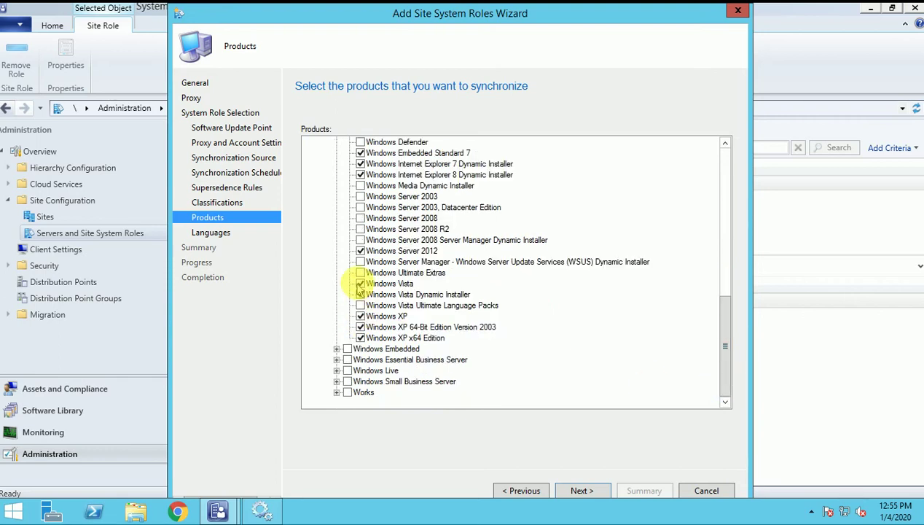
pyautogui.click(360, 284)
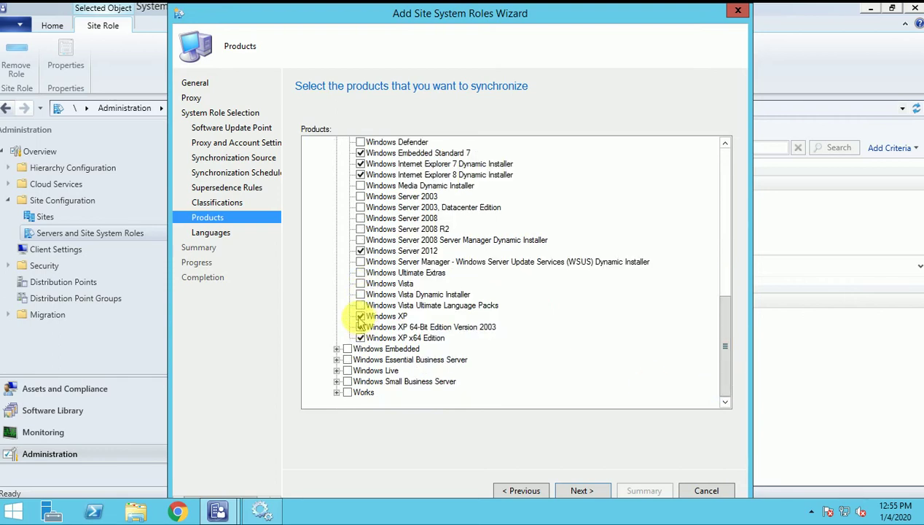
pyautogui.click(360, 326)
pyautogui.click(361, 338)
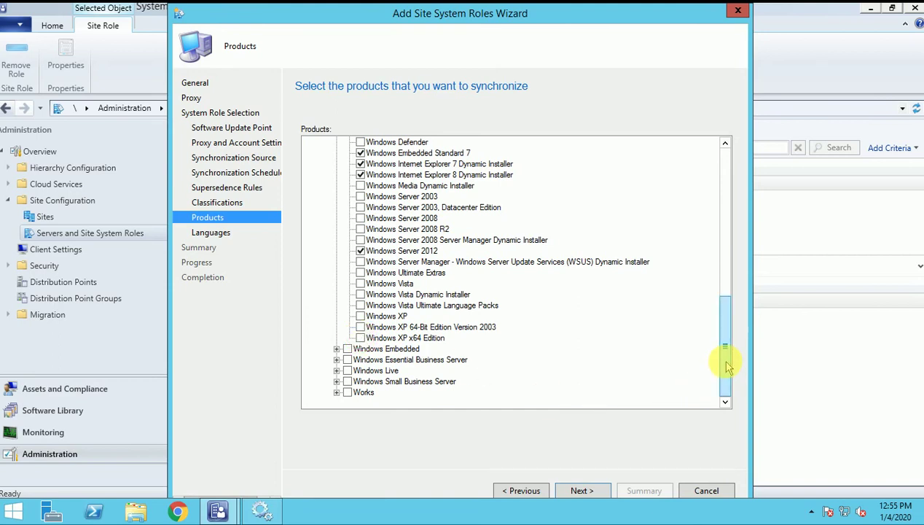
pyautogui.moveTo(726, 357); pyautogui.dragTo(717, 295)
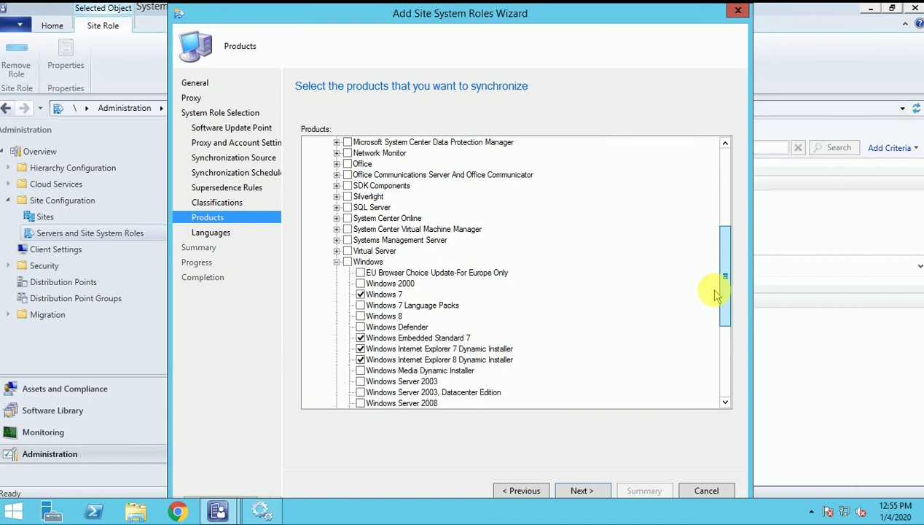
pyautogui.moveTo(716, 296)
pyautogui.mouseDown()
pyautogui.moveTo(712, 271)
pyautogui.moveTo(718, 363)
pyautogui.mouseUp()
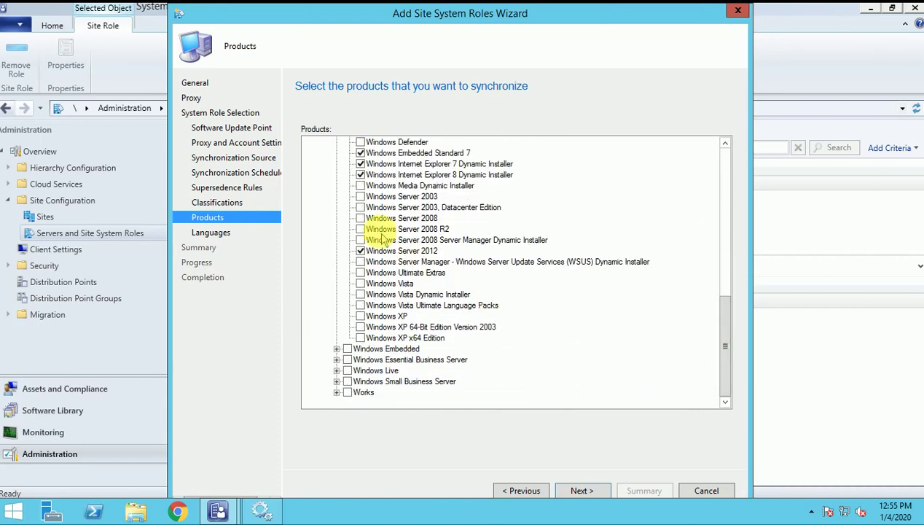
# Step: Remove Chinese (Simplified) and keep English for both update files and summary details
pyautogui.click(583, 491)
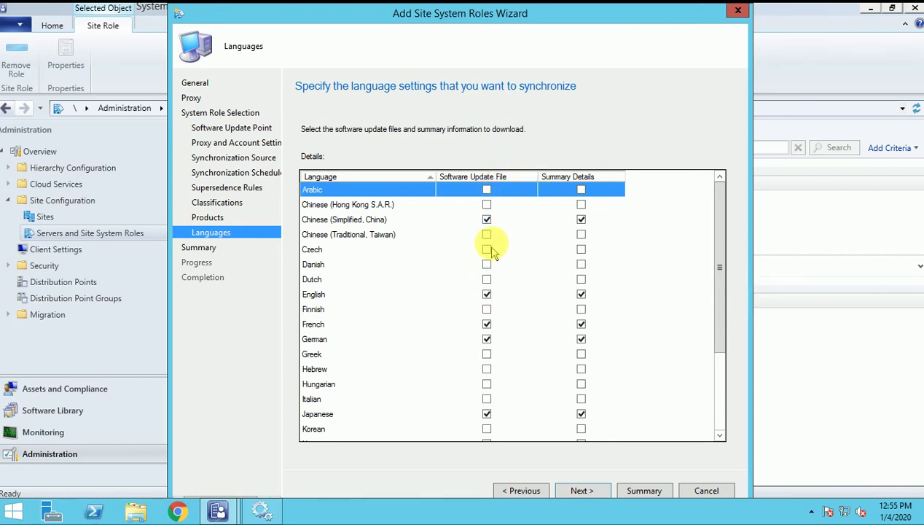
pyautogui.click(487, 220)
pyautogui.click(487, 294)
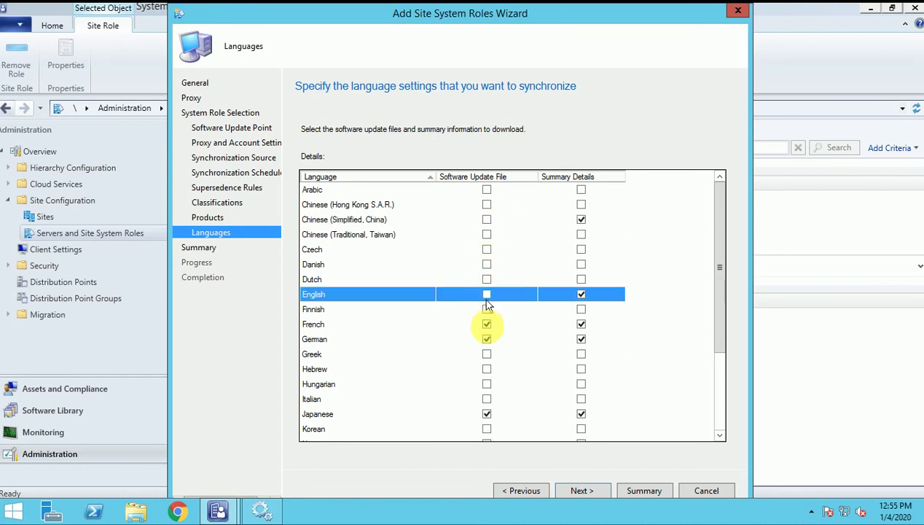
pyautogui.click(487, 294)
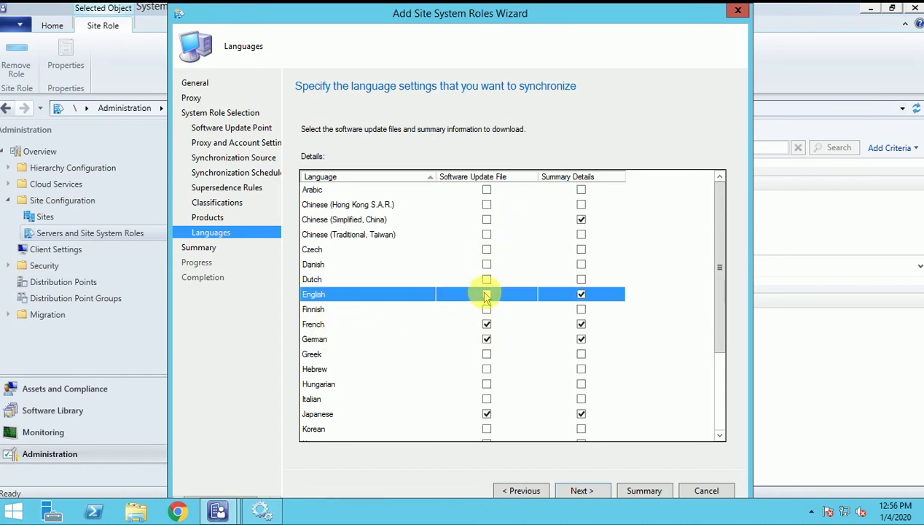
pyautogui.click(581, 219)
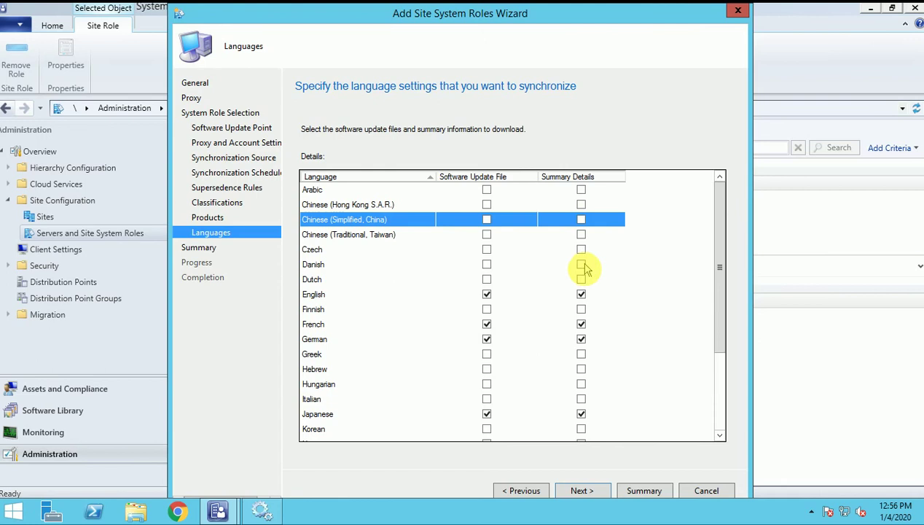
pyautogui.click(581, 295)
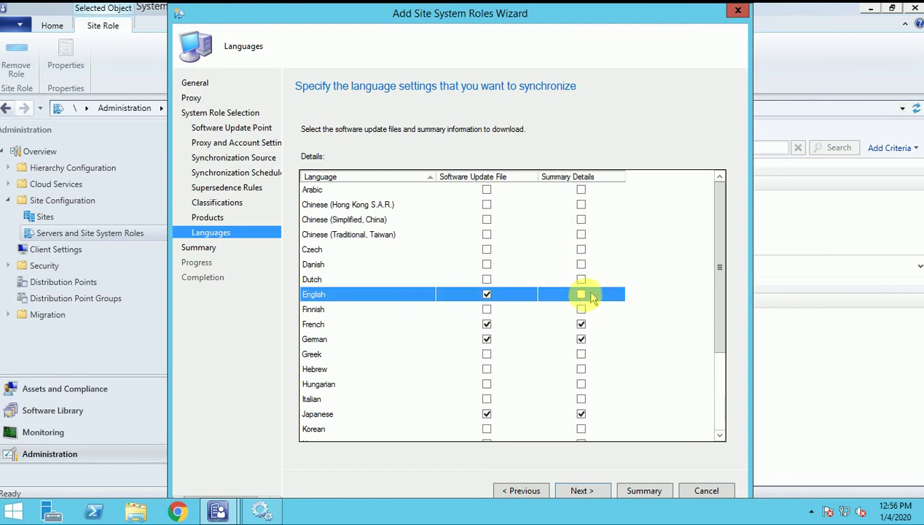
pyautogui.click(581, 294)
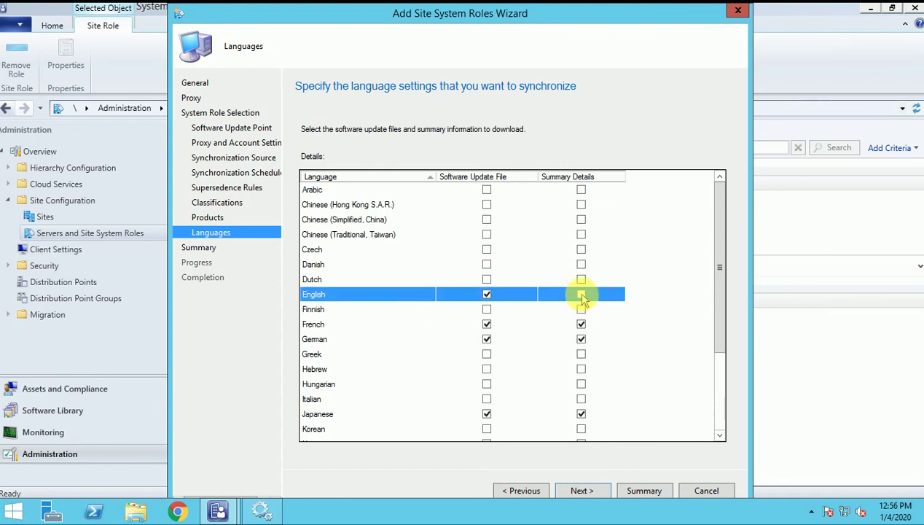
# Step: Untick French, German, Japanese and Russian in both language columns
pyautogui.click(486, 325)
pyautogui.click(487, 339)
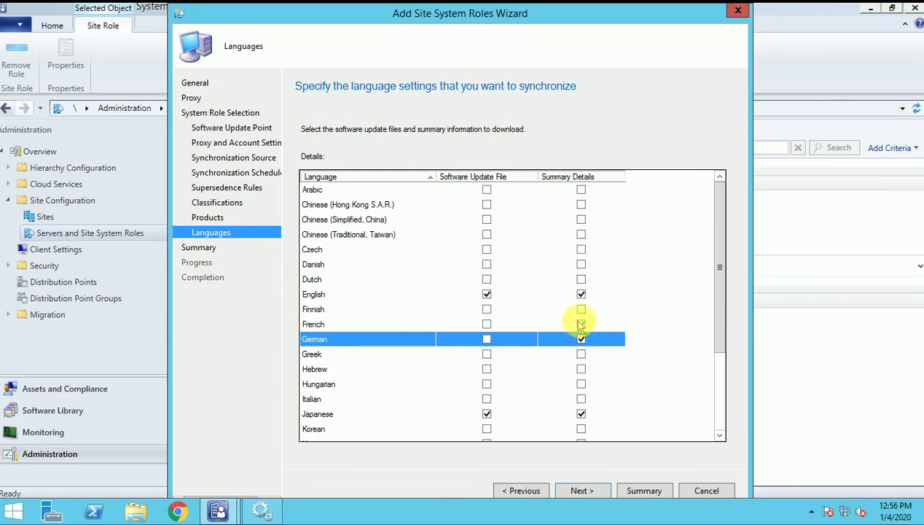
pyautogui.click(581, 325)
pyautogui.click(581, 339)
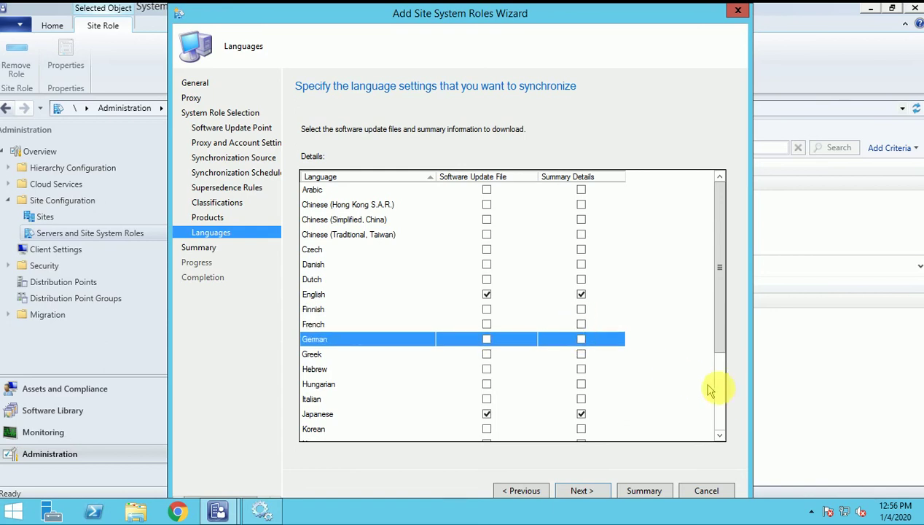
pyautogui.scroll(-3, 720, 405)
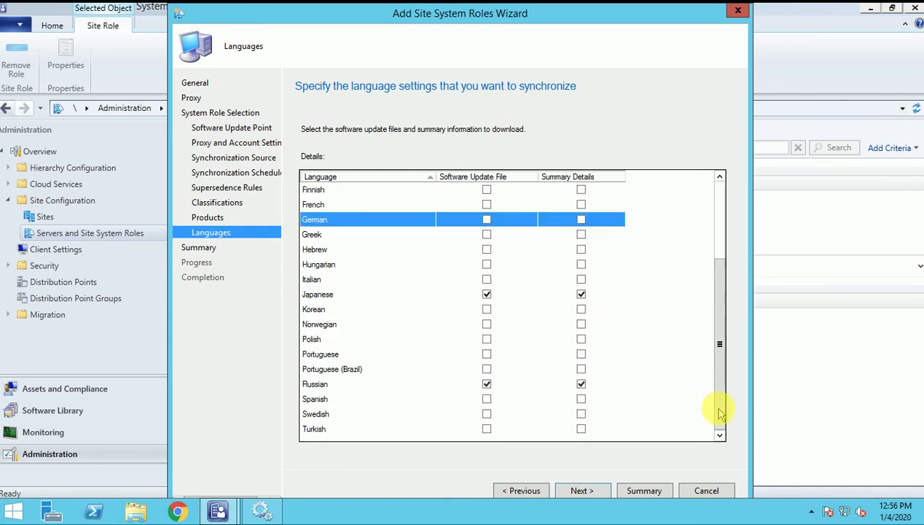
pyautogui.click(487, 294)
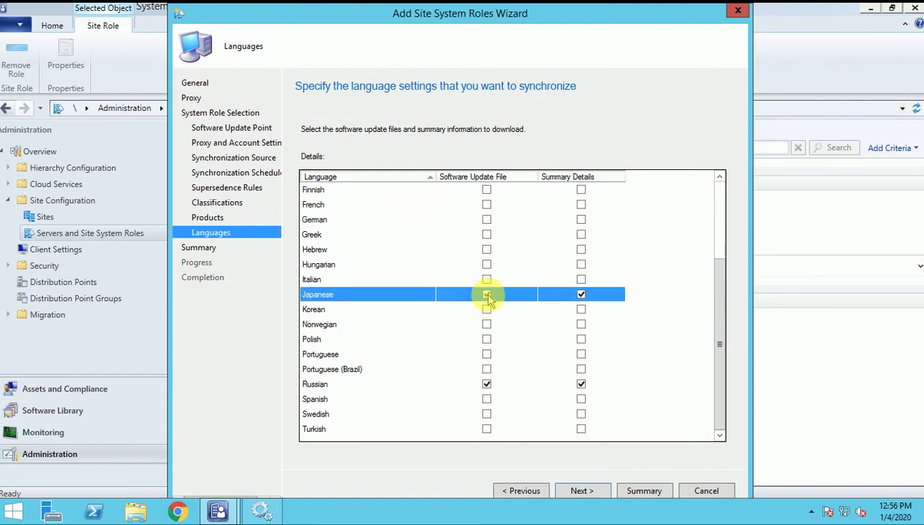
pyautogui.click(486, 384)
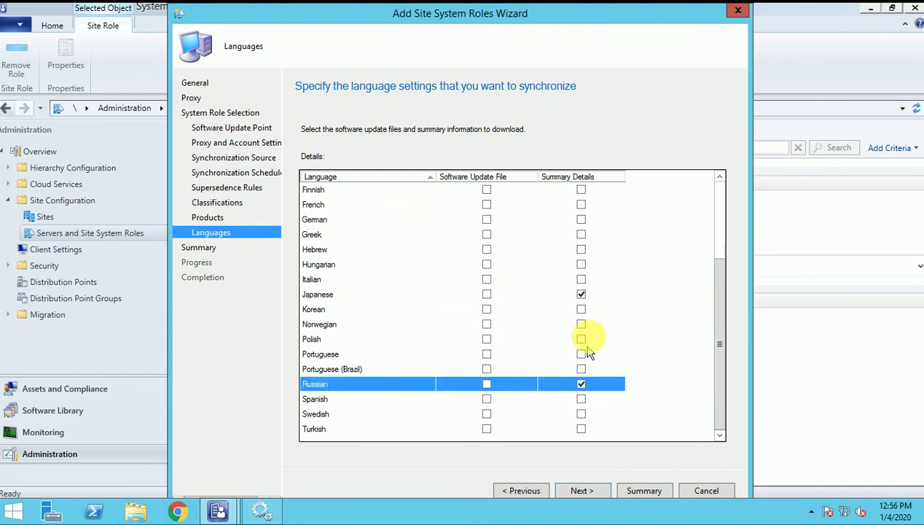
pyautogui.click(580, 293)
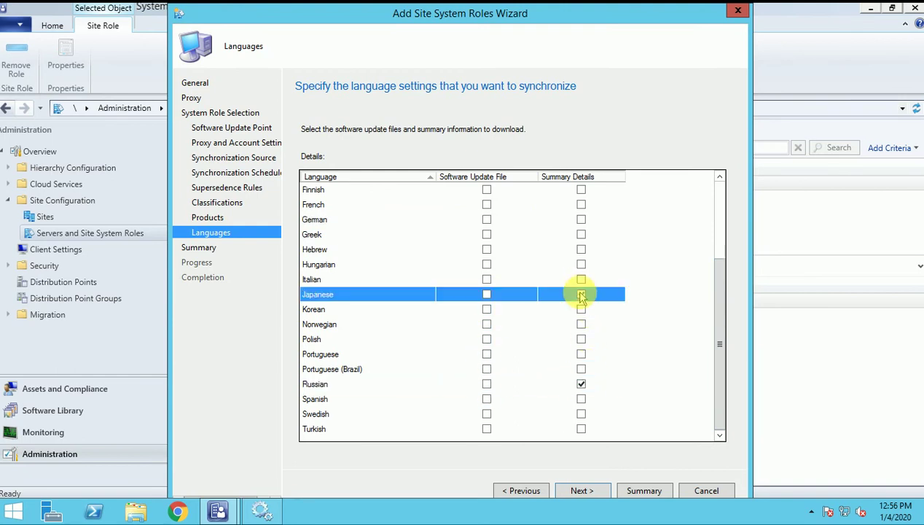
pyautogui.click(581, 384)
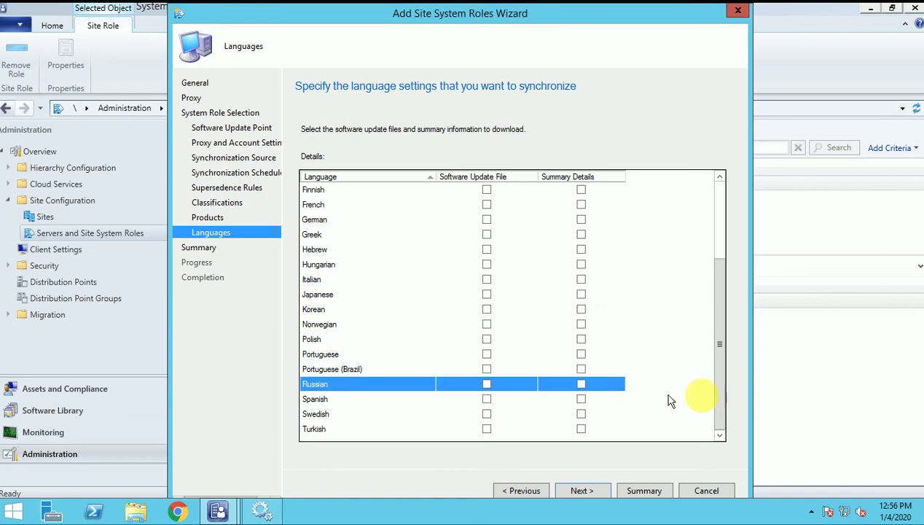
pyautogui.click(722, 203)
pyautogui.click(308, 294)
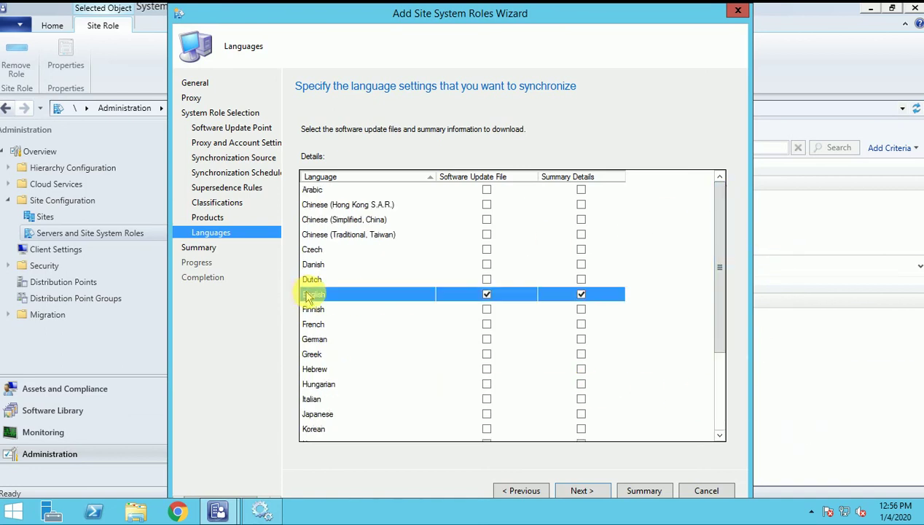
pyautogui.click(584, 491)
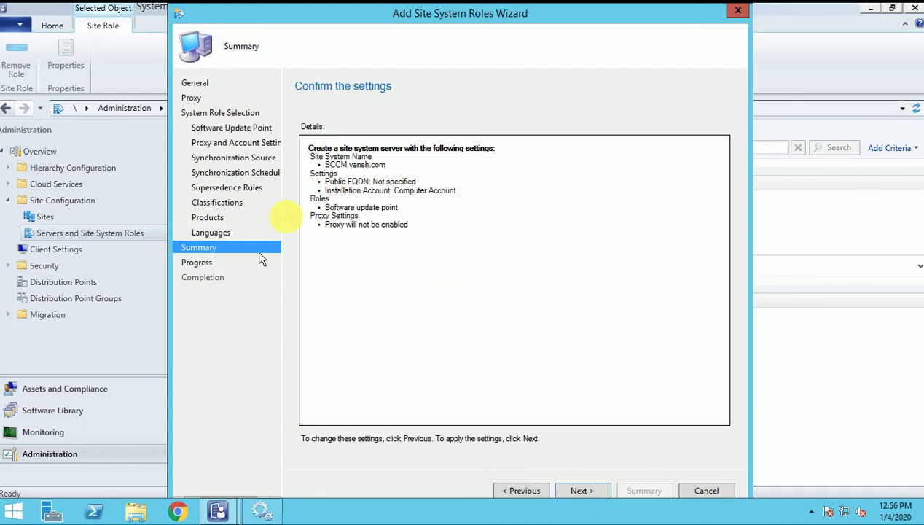
# Step: Confirm the summary to install the software update point, then close the completion page
pyautogui.moveTo(315, 162)
pyautogui.mouseDown()
pyautogui.moveTo(423, 206)
pyautogui.moveTo(429, 244)
pyautogui.mouseUp()
pyautogui.click(456, 306)
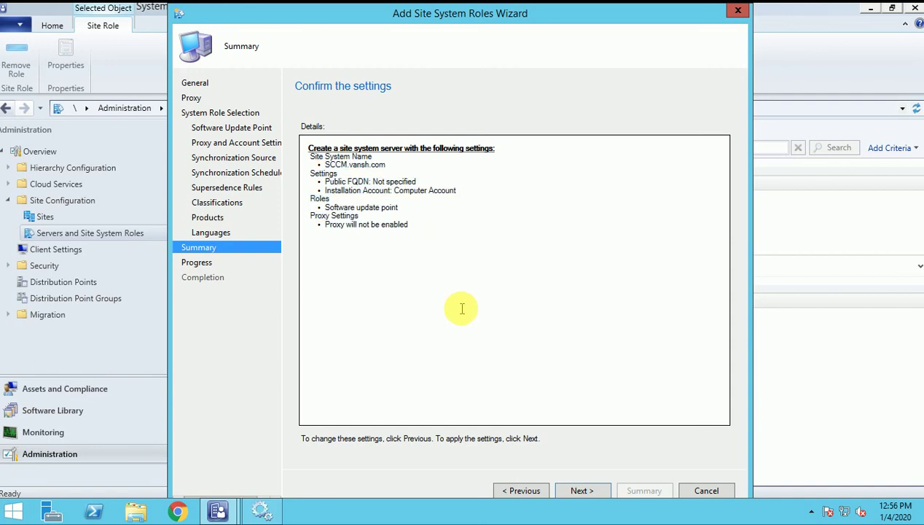
pyautogui.click(582, 491)
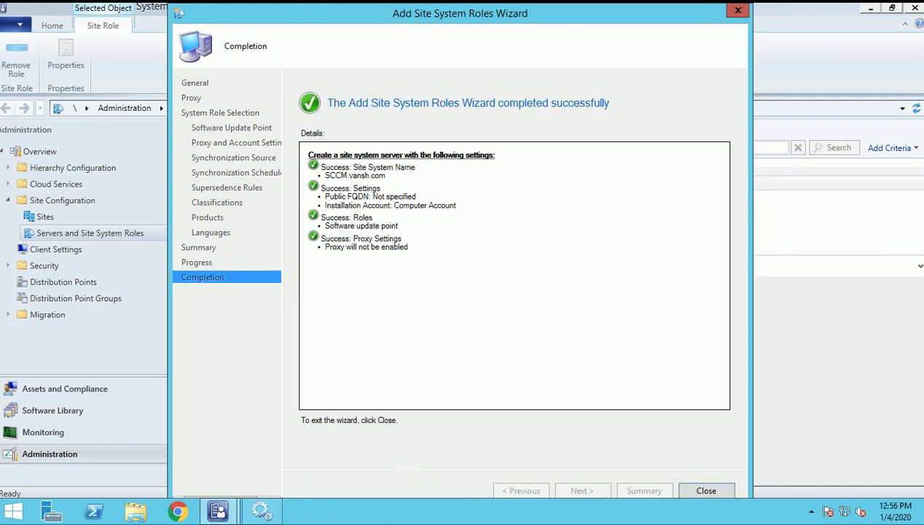
pyautogui.moveTo(422, 249); pyautogui.dragTo(356, 189)
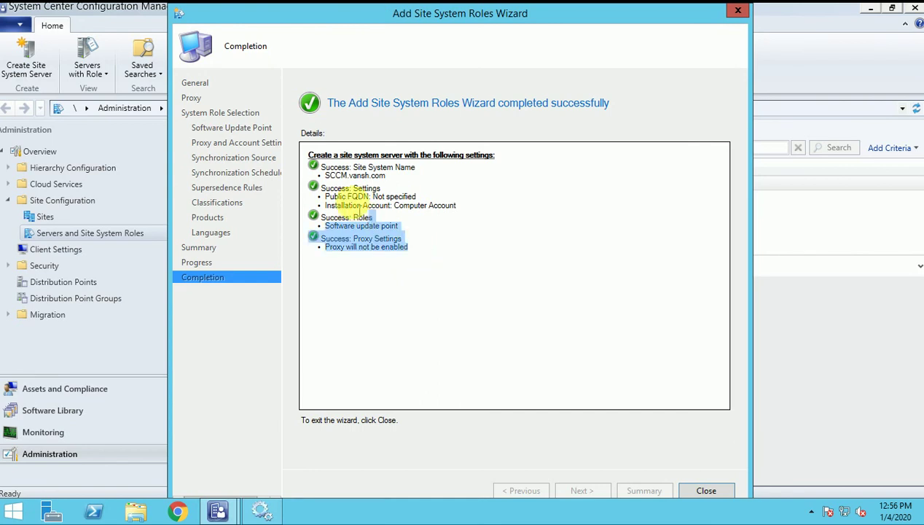
pyautogui.click(422, 251)
pyautogui.moveTo(423, 251); pyautogui.dragTo(306, 151)
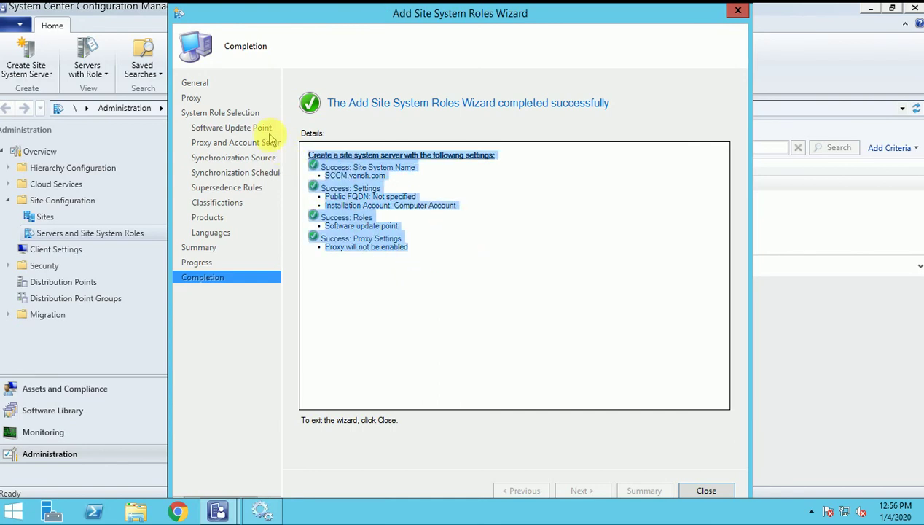
pyautogui.click(472, 282)
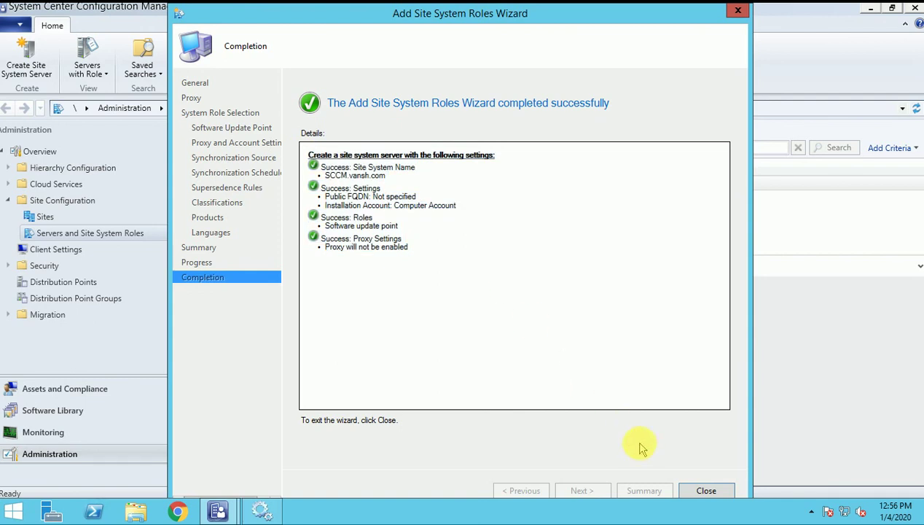
pyautogui.click(706, 492)
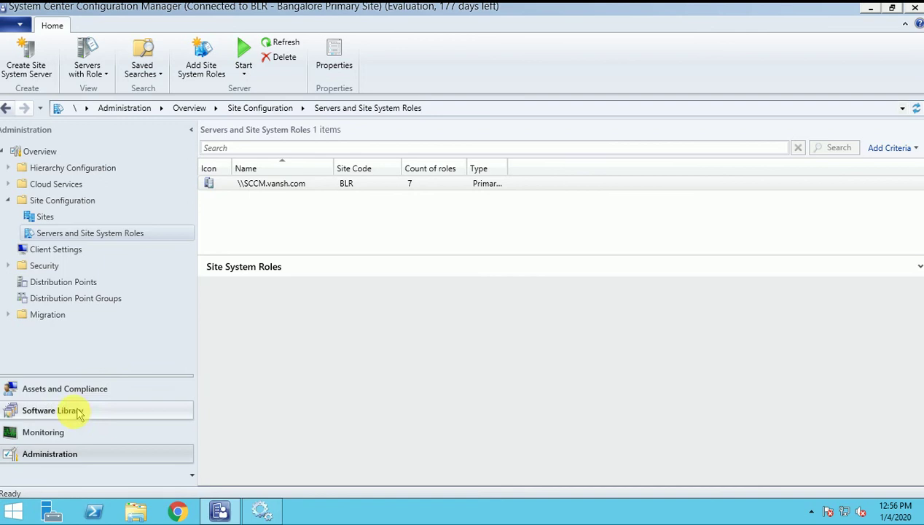
# Step: Open Software Library > Software Updates > All Software Updates and request Synchronize Software Updates
pyautogui.click(45, 410)
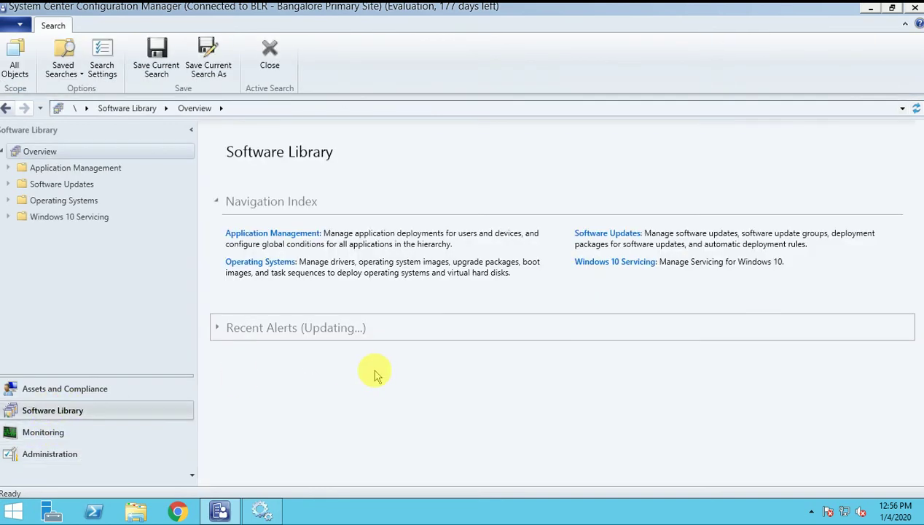
pyautogui.click(8, 185)
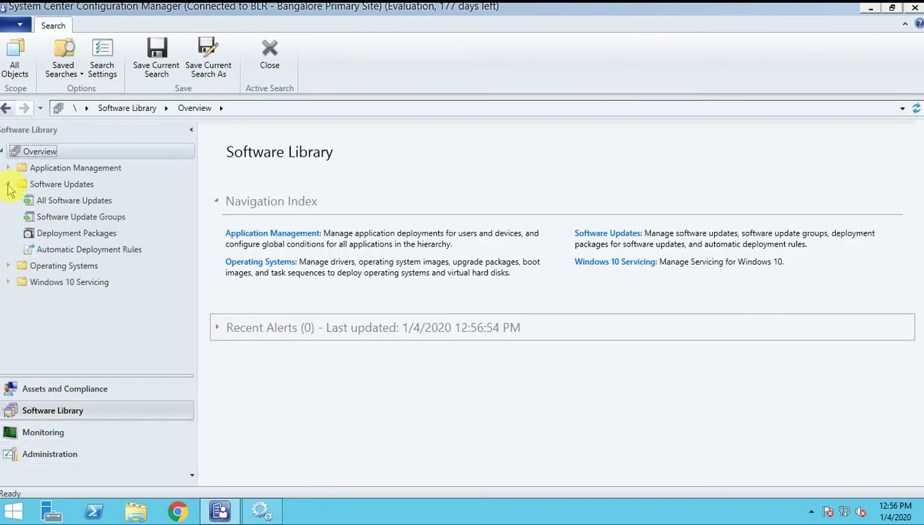
pyautogui.click(73, 200)
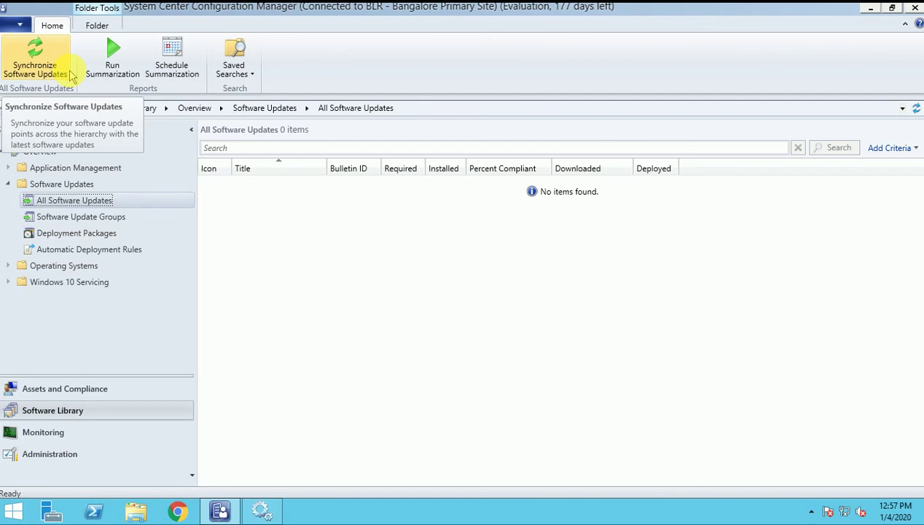
pyautogui.click(42, 66)
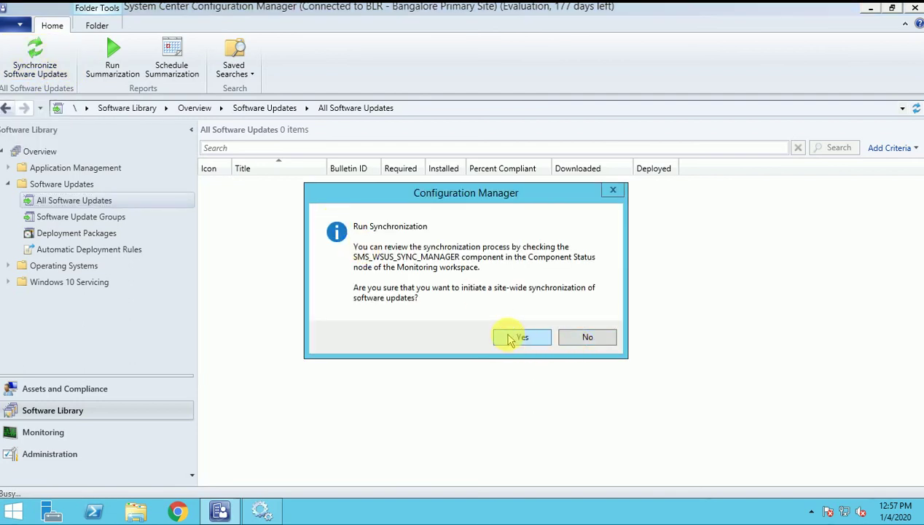
# Step: Confirm the Run Synchronization prompt with Yes to start software update synchronization for the site
pyautogui.click(511, 340)
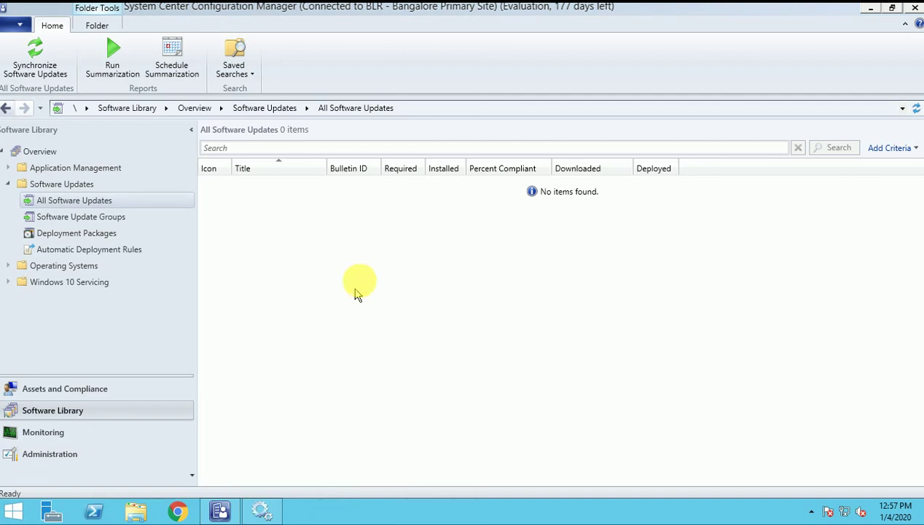
pyautogui.click(458, 62)
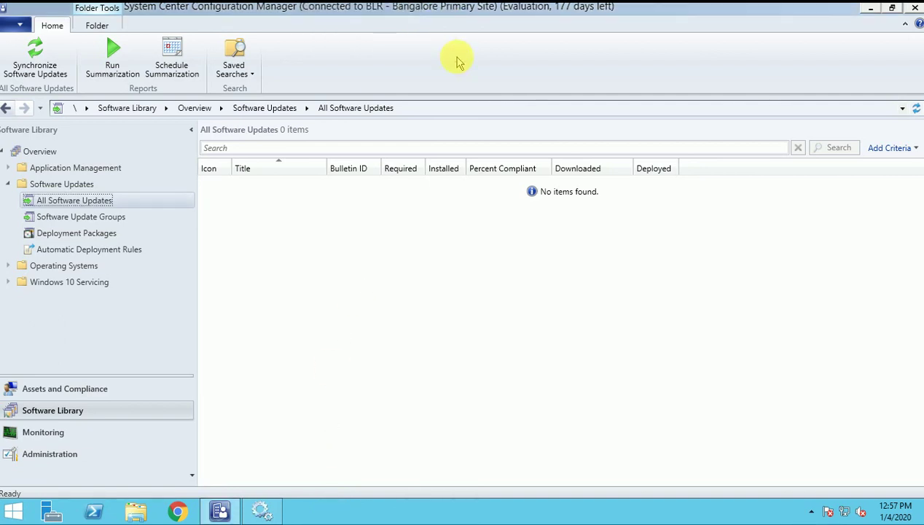